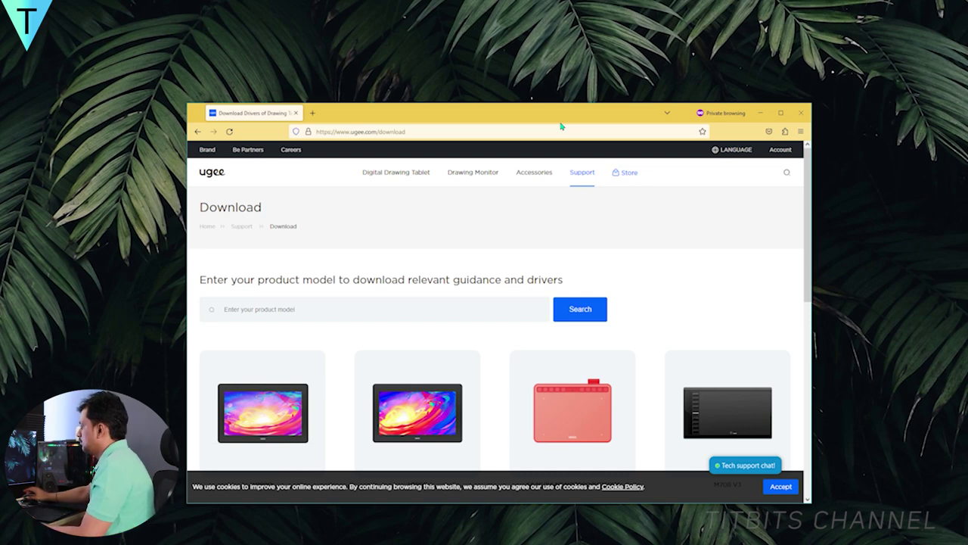
# Download the ugeeWin_4.1.1.230411 Windows driver for the S640/S640W/S1060/S1060W tablets from the ugee download page
pyautogui.scroll(-2, 578, 227)
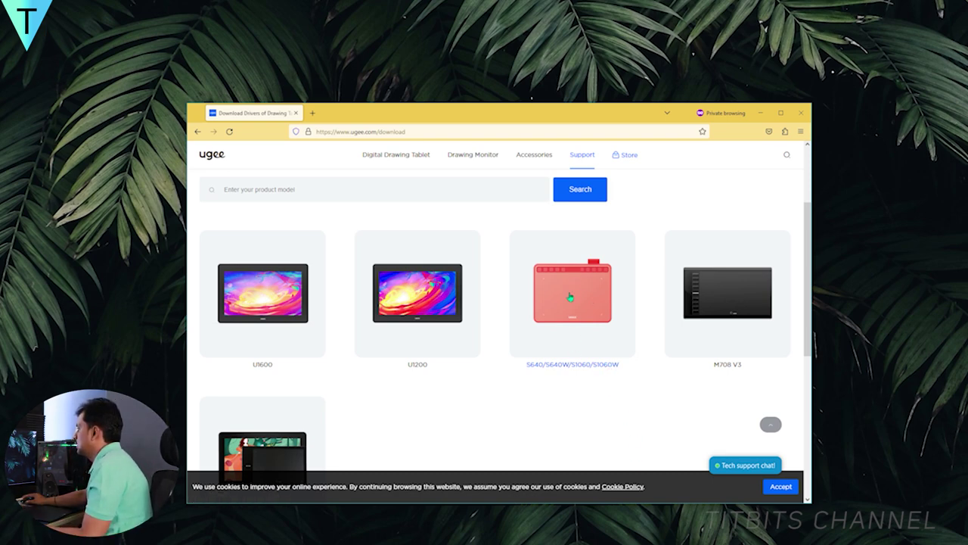
pyautogui.click(572, 344)
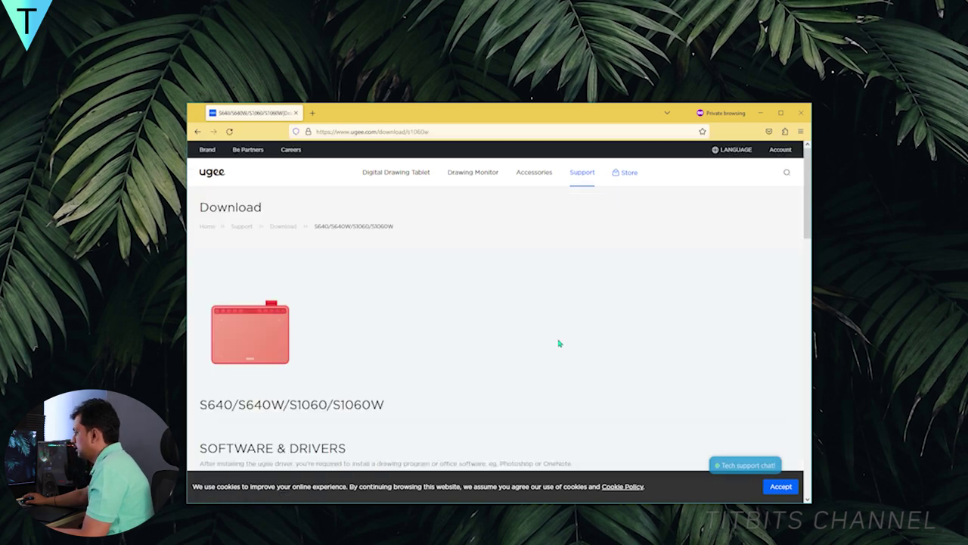
pyautogui.scroll(-5, 332, 357)
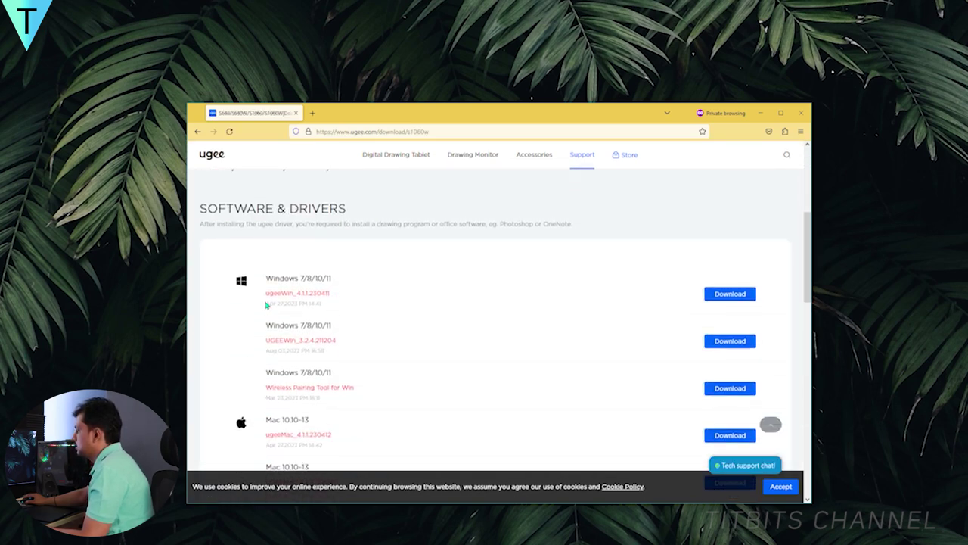
pyautogui.moveTo(266, 309); pyautogui.dragTo(323, 313)
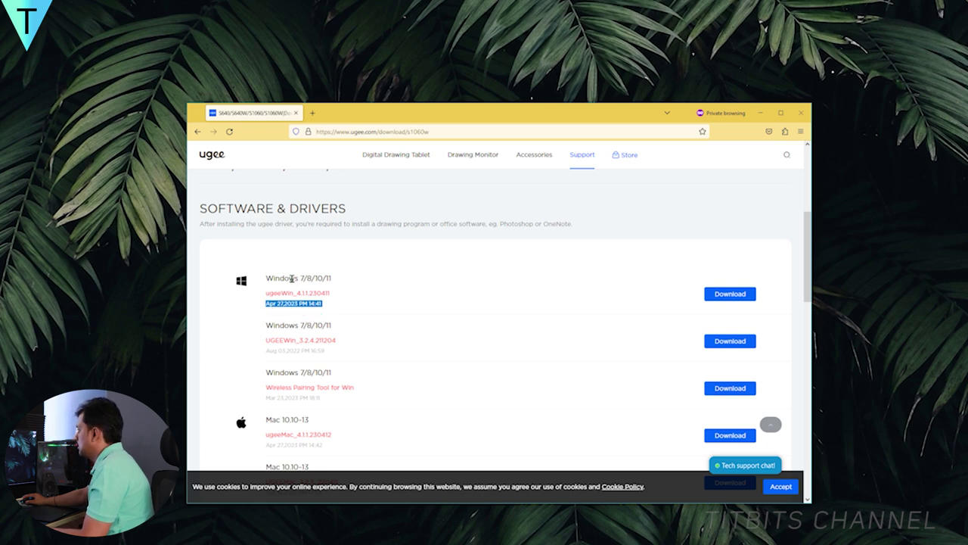
pyautogui.moveTo(291, 278); pyautogui.dragTo(332, 280)
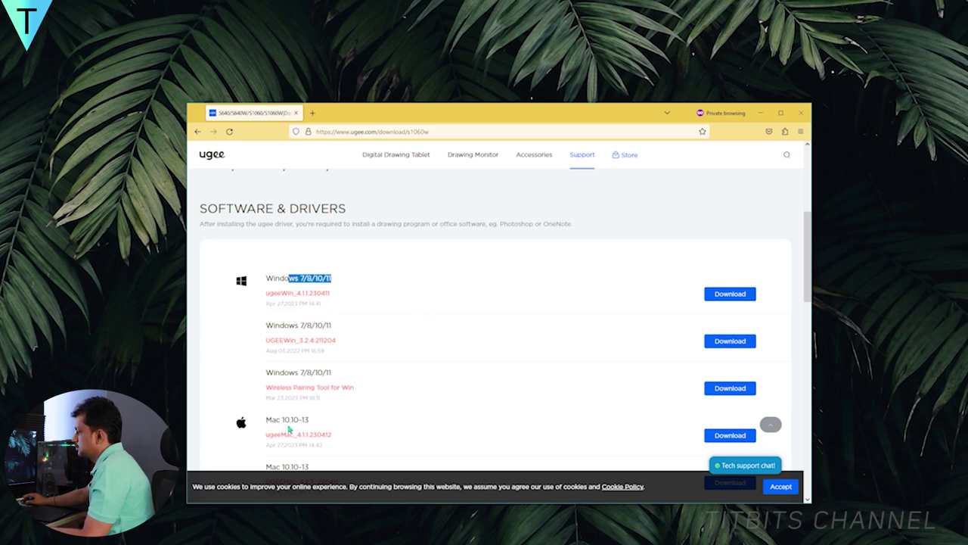
pyautogui.scroll(-1, 268, 415)
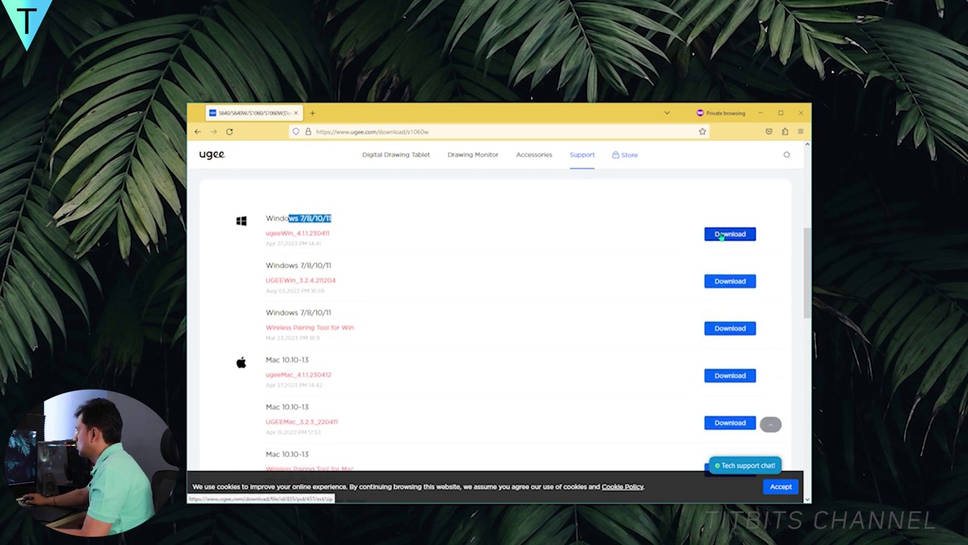
pyautogui.click(724, 235)
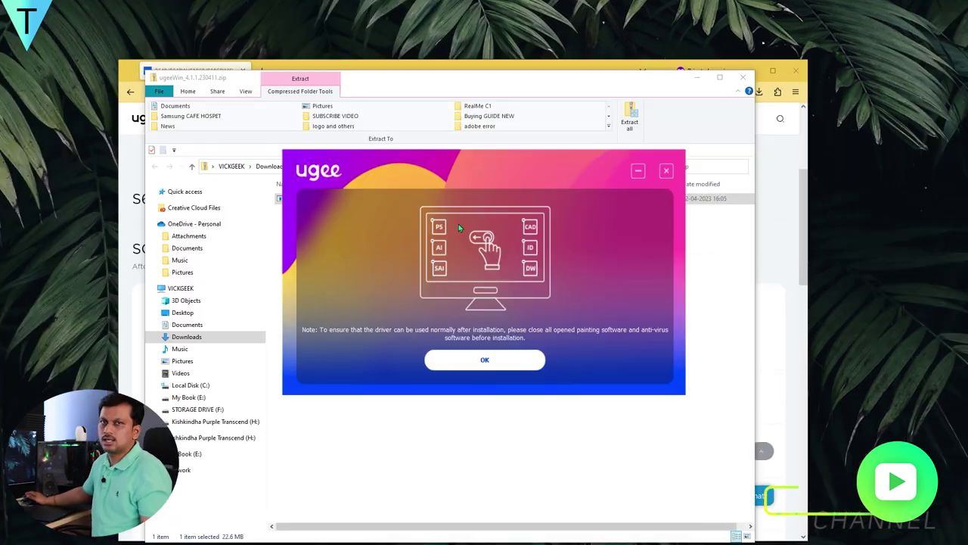
# Install the ugee driver with the license agreement accepted, postpone the restart and close the browser
pyautogui.click(488, 359)
pyautogui.click(353, 322)
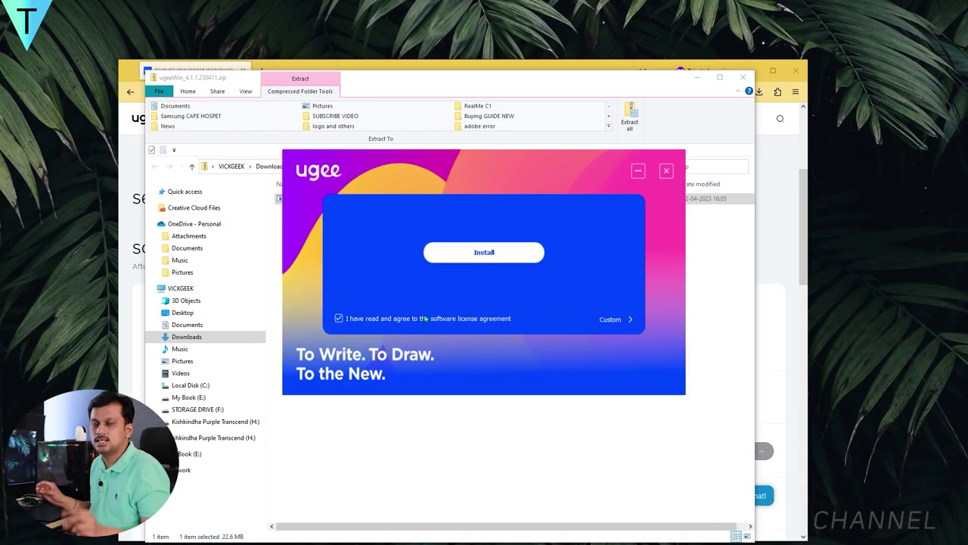
pyautogui.click(485, 252)
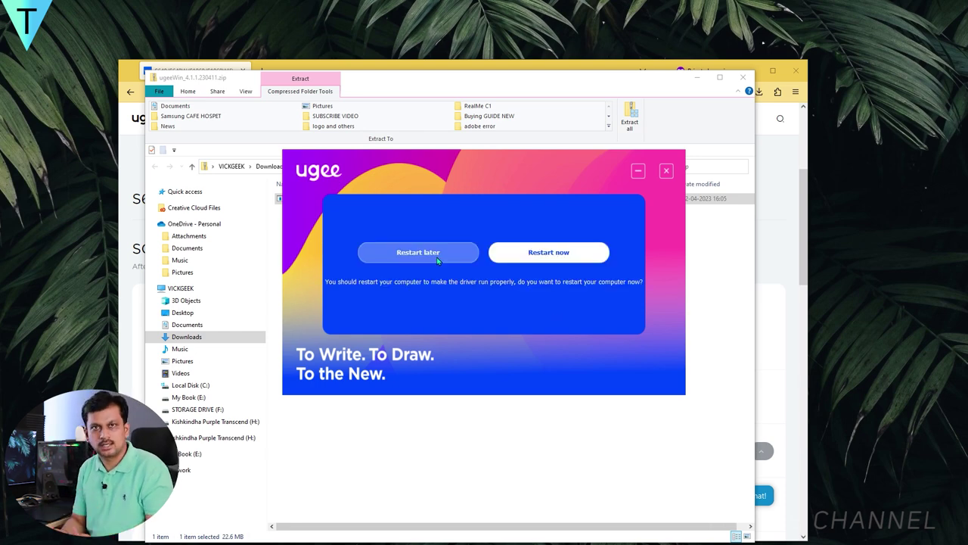
pyautogui.click(429, 260)
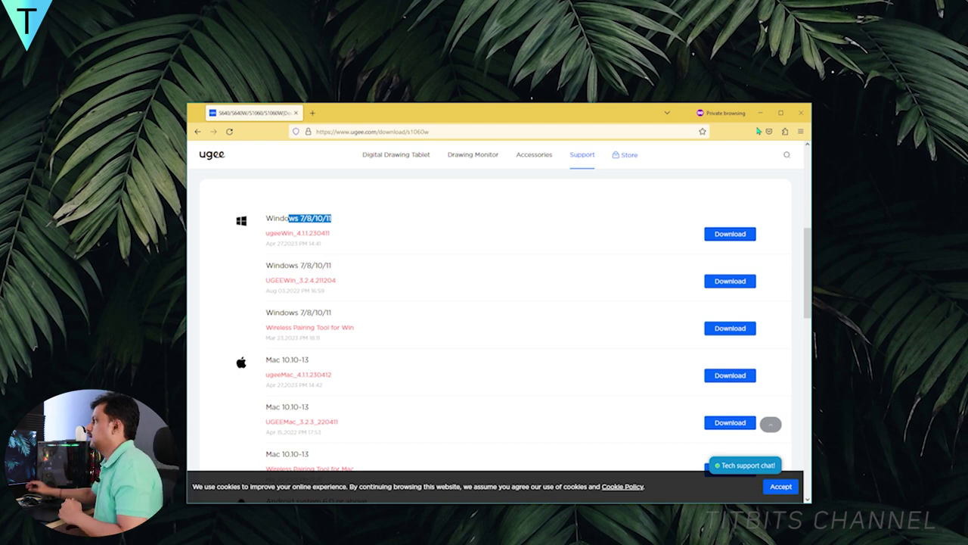
pyautogui.click(795, 119)
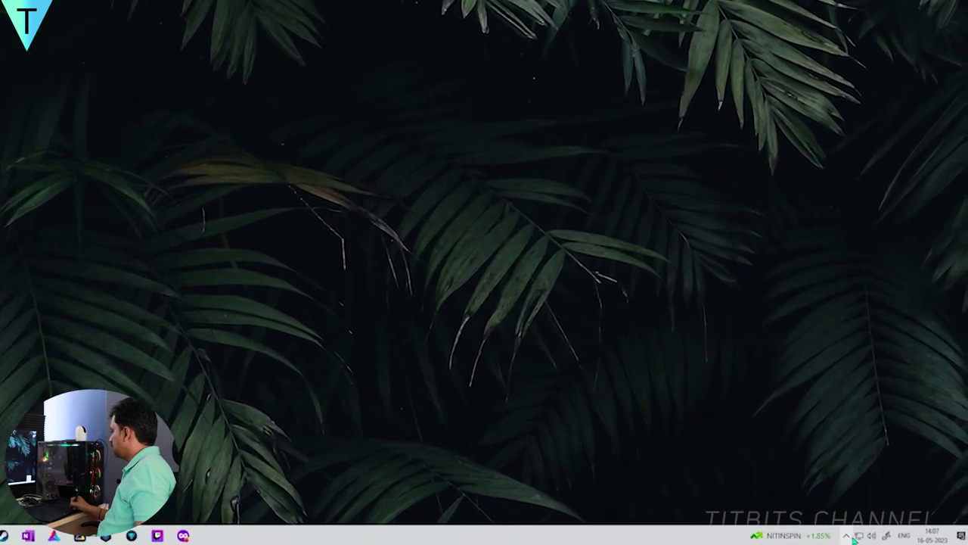
# Open the ugee tablet driver settings from the system tray and reposition its window on the desktop
pyautogui.click(805, 534)
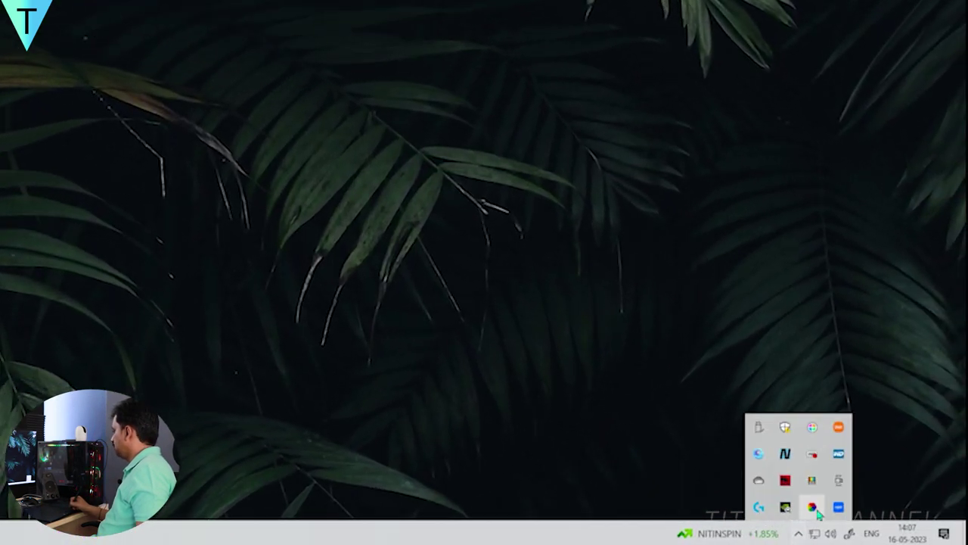
pyautogui.click(839, 508)
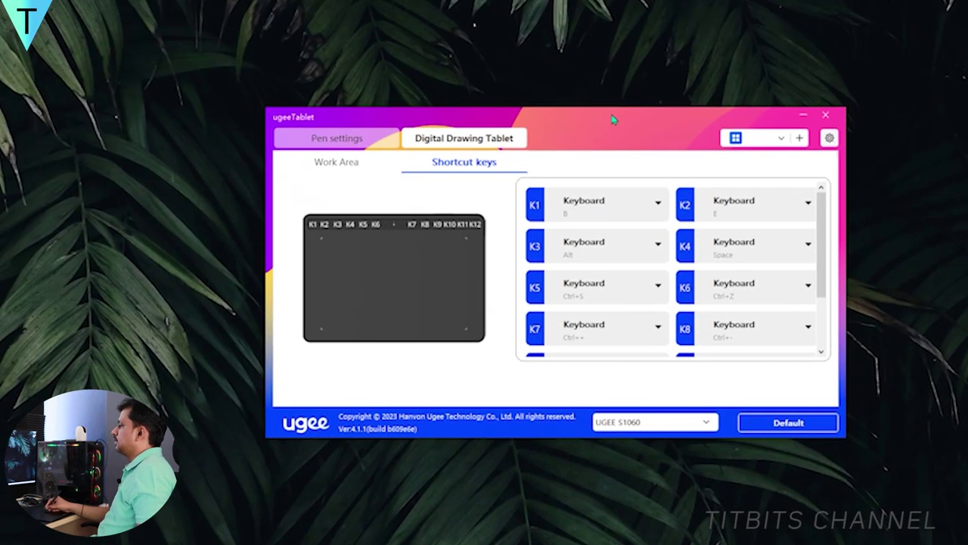
pyautogui.moveTo(613, 119); pyautogui.dragTo(530, 121)
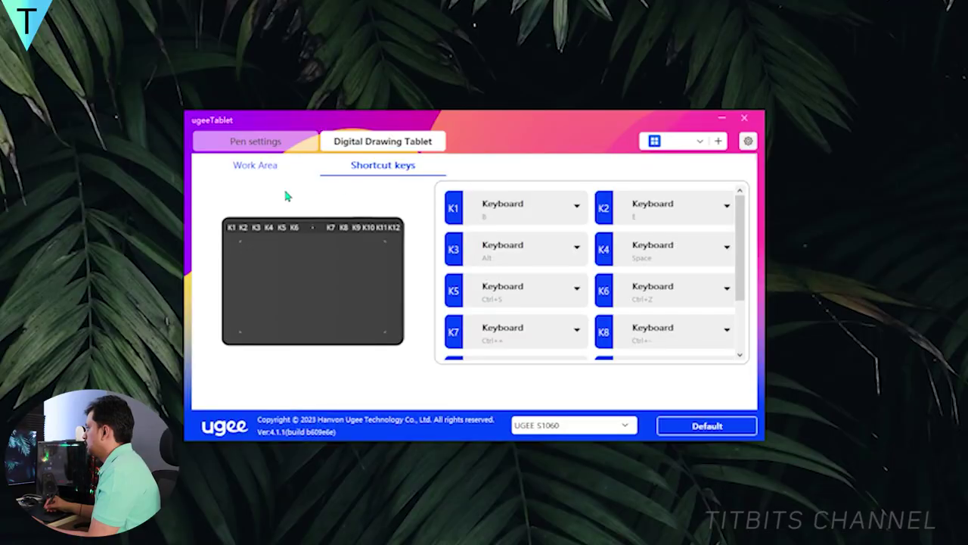
# Review the functions assignable to shortcut key K1, the tablet's work area and the pen button assignments
pyautogui.click(525, 209)
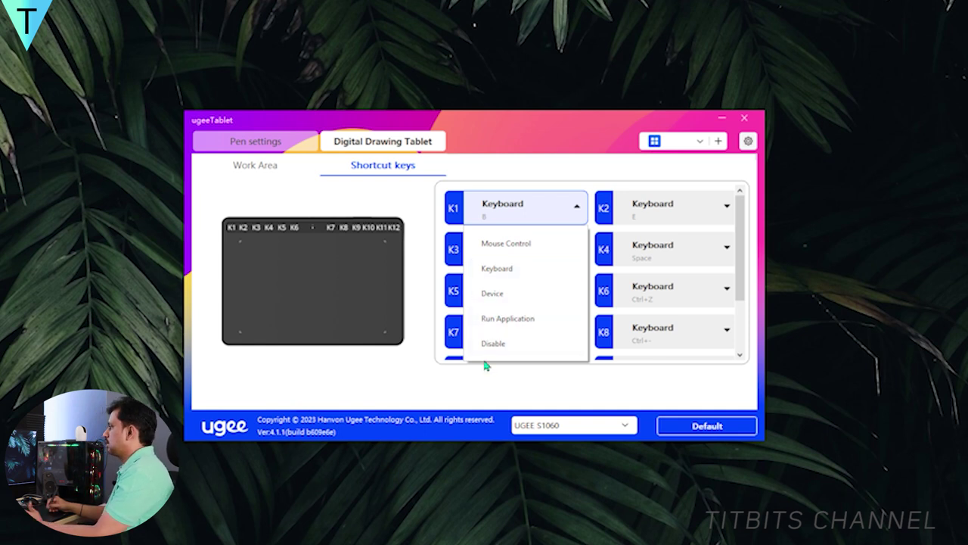
pyautogui.click(435, 237)
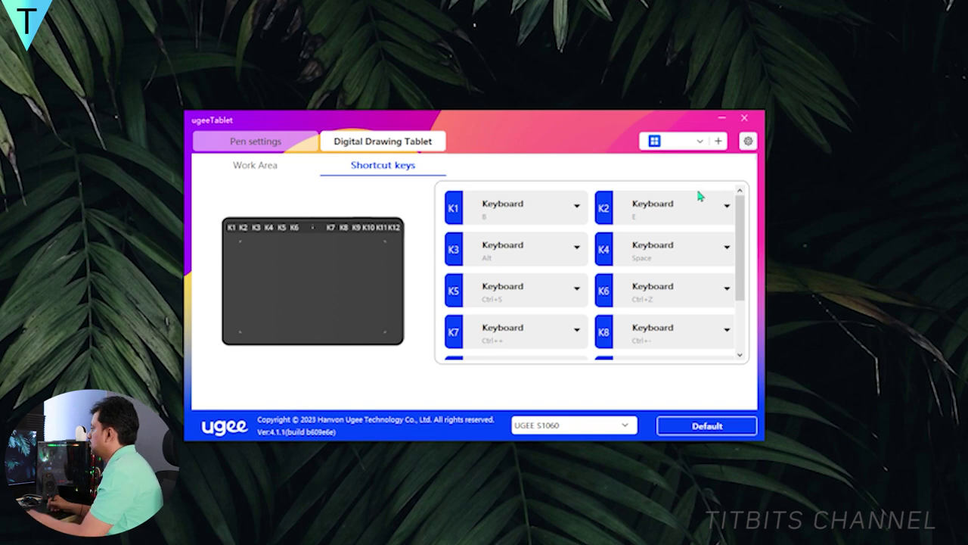
pyautogui.click(264, 171)
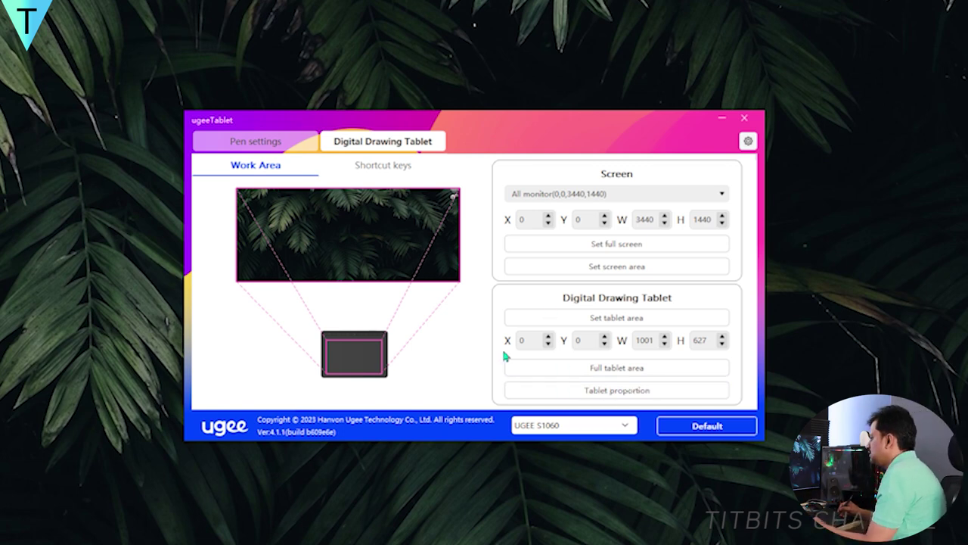
pyautogui.click(290, 144)
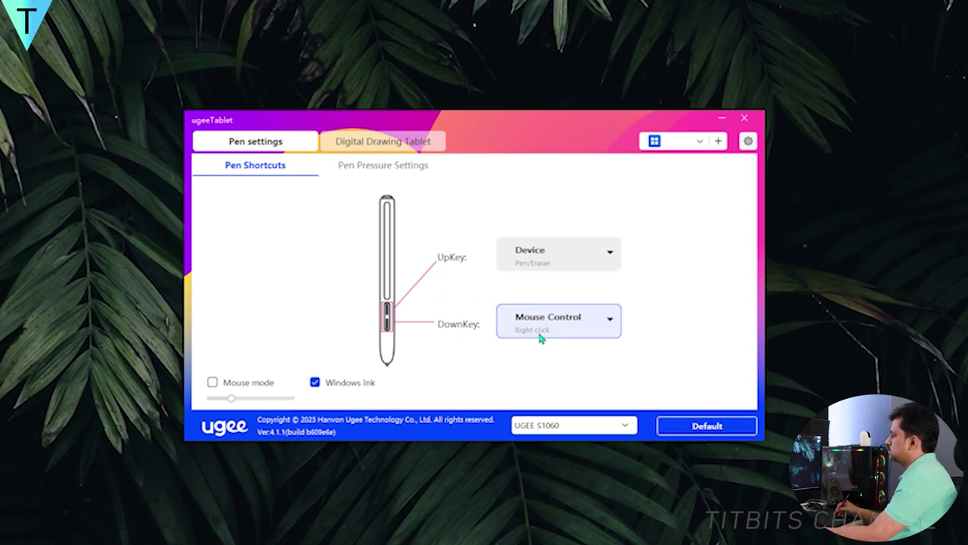
pyautogui.click(581, 330)
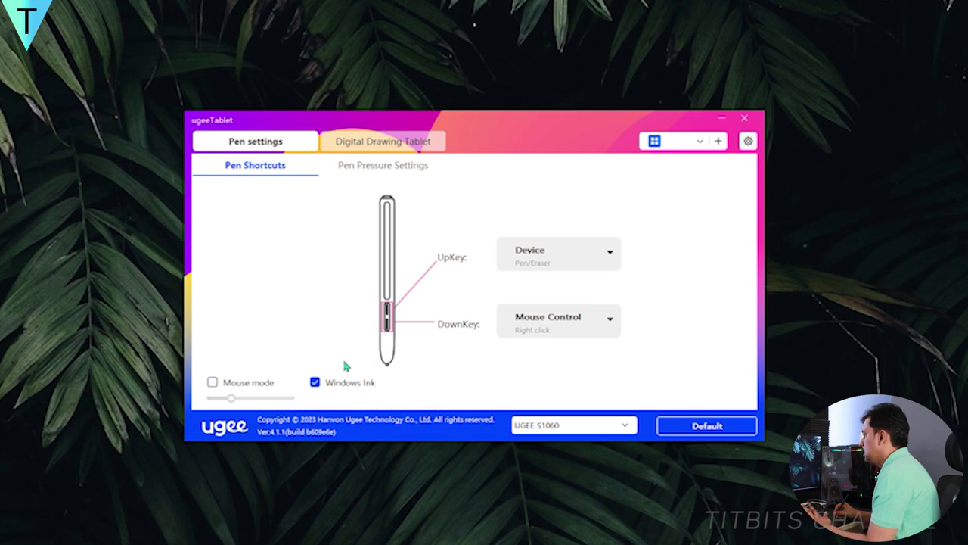
# Try toggling the pen's Mouse mode, leave it enabled and raise its speed to about the middle of the range
pyautogui.click(246, 386)
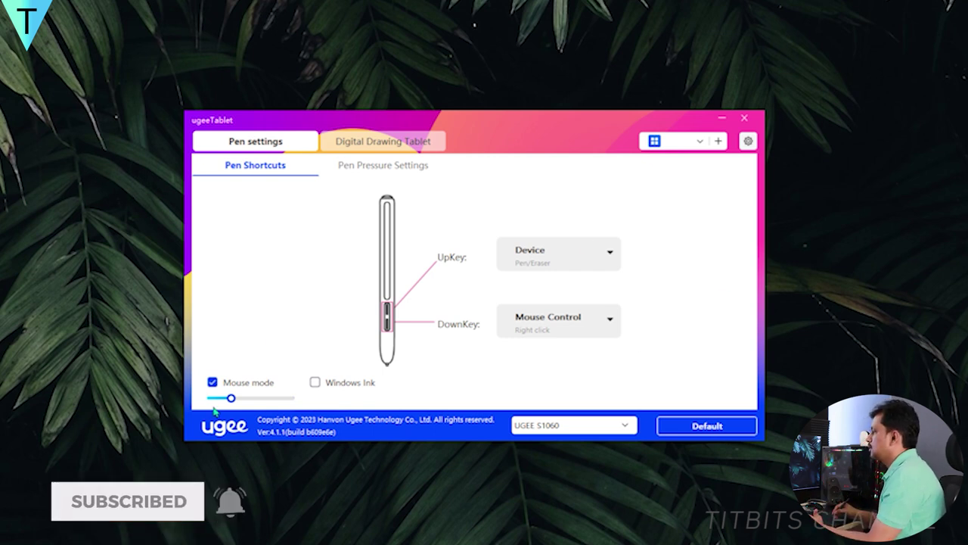
pyautogui.click(250, 382)
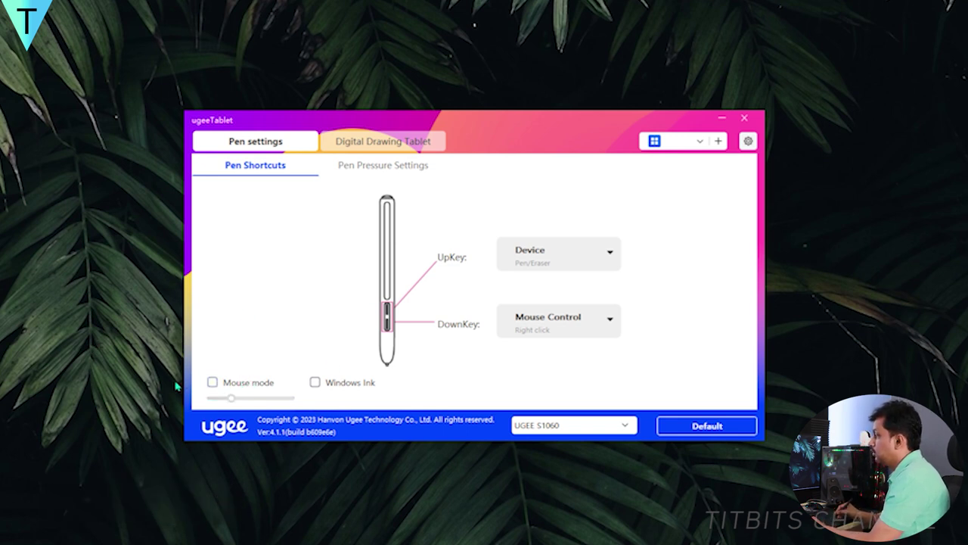
pyautogui.click(219, 382)
pyautogui.moveTo(232, 398); pyautogui.dragTo(250, 398)
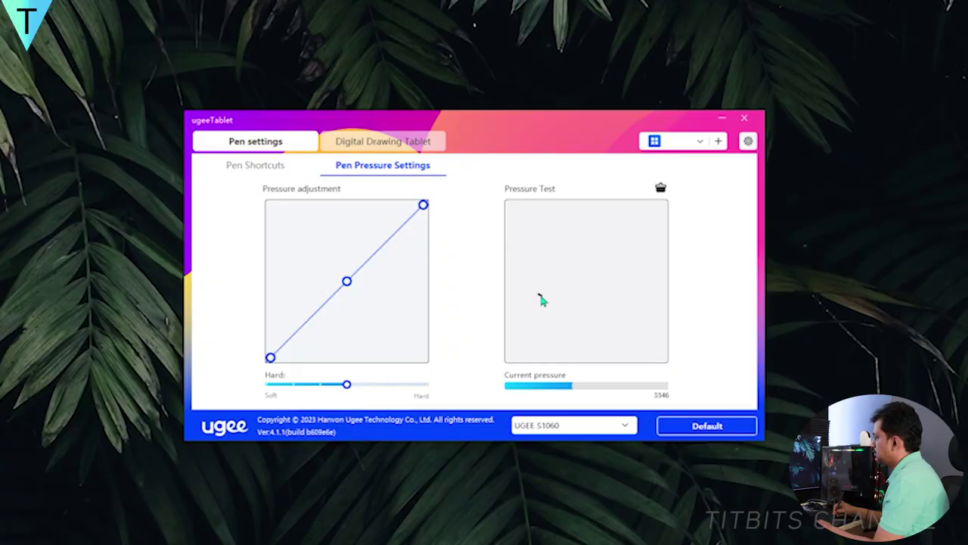
# Test the pen pressure with light and heavy strokes in the Pressure Test area and clear it
pyautogui.moveTo(538, 292); pyautogui.dragTo(542, 296)
pyautogui.moveTo(528, 329)
pyautogui.mouseDown()
pyautogui.moveTo(561, 286)
pyautogui.moveTo(579, 288)
pyautogui.moveTo(620, 258)
pyautogui.mouseUp()
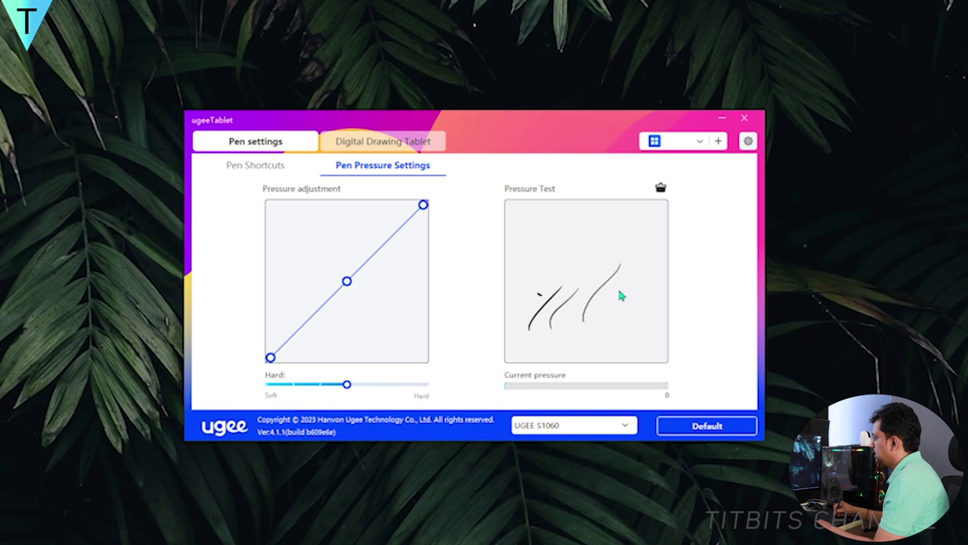
pyautogui.moveTo(614, 309)
pyautogui.mouseDown()
pyautogui.moveTo(626, 279)
pyautogui.moveTo(644, 273)
pyautogui.mouseUp()
pyautogui.moveTo(544, 281); pyautogui.dragTo(589, 232)
pyautogui.moveTo(569, 269); pyautogui.dragTo(618, 225)
pyautogui.moveTo(587, 266); pyautogui.dragTo(634, 223)
pyautogui.moveTo(531, 266)
pyautogui.mouseDown()
pyautogui.moveTo(579, 224)
pyautogui.moveTo(609, 221)
pyautogui.moveTo(655, 362)
pyautogui.mouseUp()
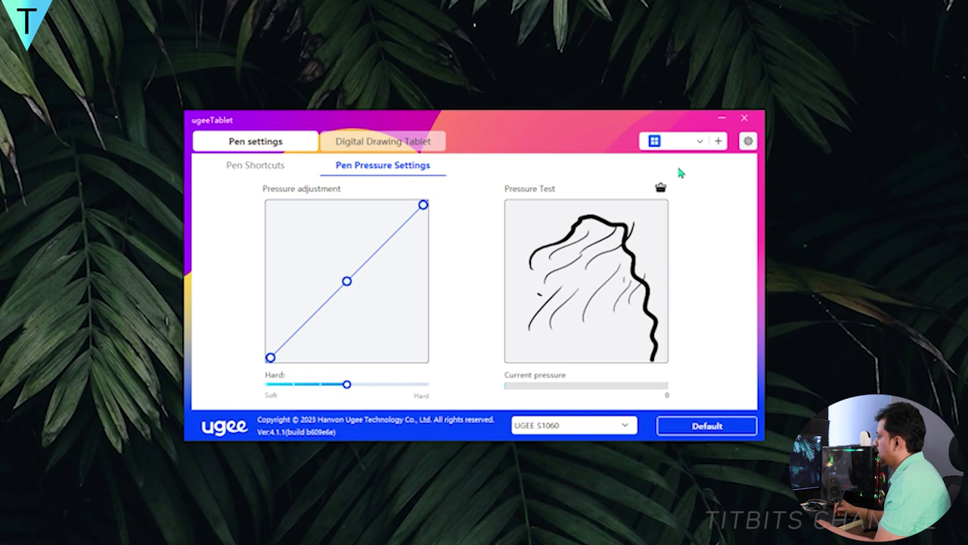
pyautogui.click(660, 187)
# Draw more strokes of varying pressure to test the pen's sensitivity, and erase the test strokes
pyautogui.moveTo(530, 326)
pyautogui.mouseDown()
pyautogui.moveTo(512, 310)
pyautogui.moveTo(562, 251)
pyautogui.mouseUp()
pyautogui.moveTo(563, 311); pyautogui.dragTo(619, 260)
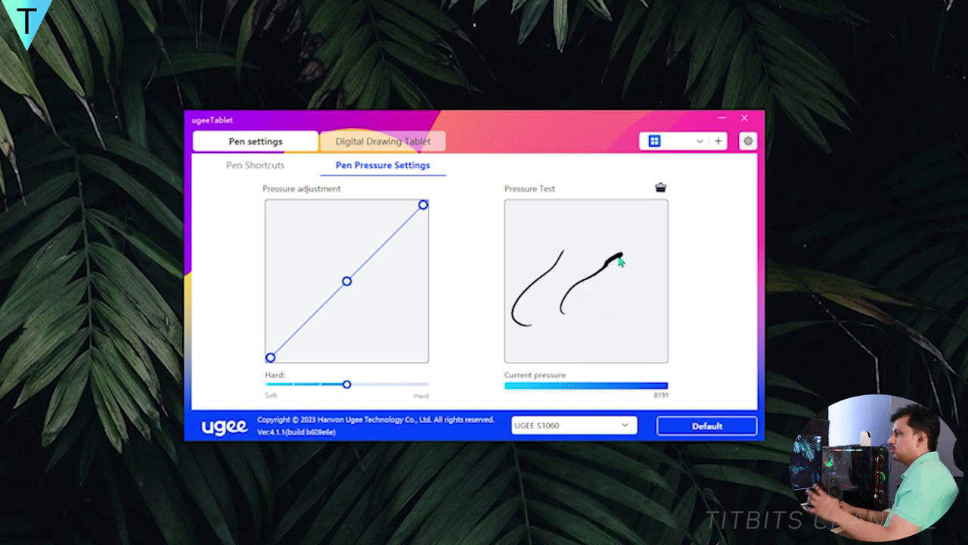
pyautogui.moveTo(622, 264); pyautogui.dragTo(625, 265)
pyautogui.moveTo(551, 354); pyautogui.dragTo(606, 284)
pyautogui.moveTo(610, 331)
pyautogui.mouseDown()
pyautogui.moveTo(652, 271)
pyautogui.moveTo(640, 292)
pyautogui.moveTo(521, 264)
pyautogui.moveTo(598, 315)
pyautogui.mouseUp()
pyautogui.moveTo(614, 261); pyautogui.dragTo(634, 294)
pyautogui.moveTo(640, 213); pyautogui.dragTo(645, 330)
pyautogui.click(661, 187)
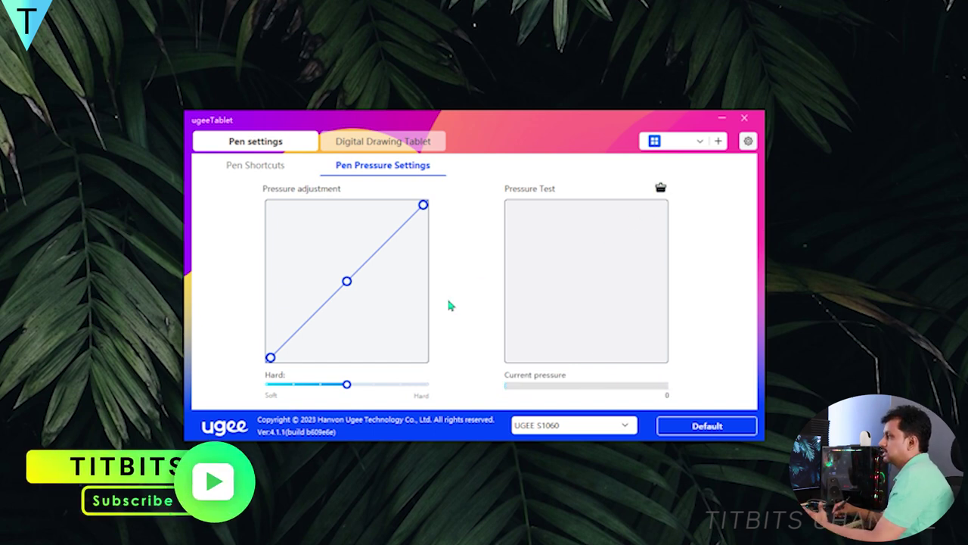
# Soften the pen pressure curve by raising its midpoint and shifting its start point inward, and try it with test strokes
pyautogui.moveTo(348, 283); pyautogui.dragTo(319, 263)
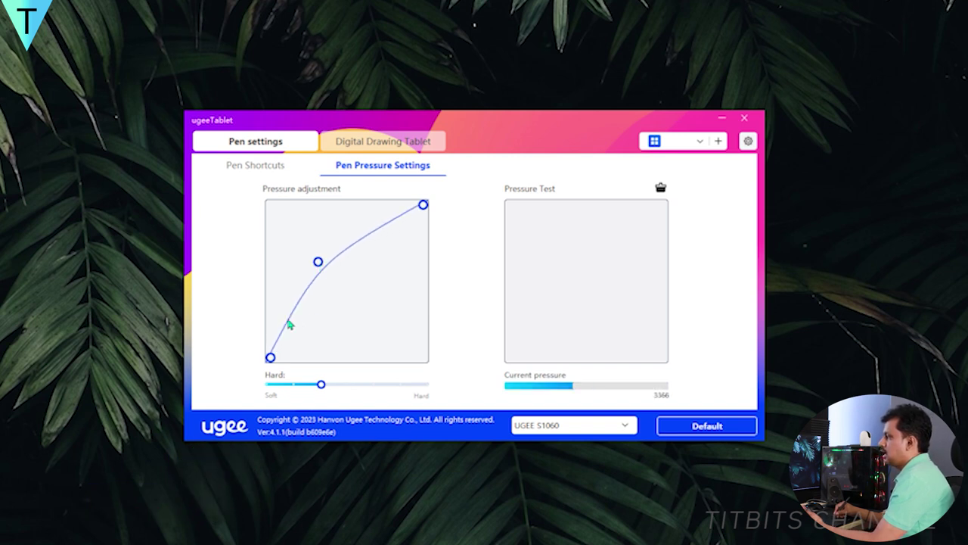
pyautogui.moveTo(271, 357); pyautogui.dragTo(281, 357)
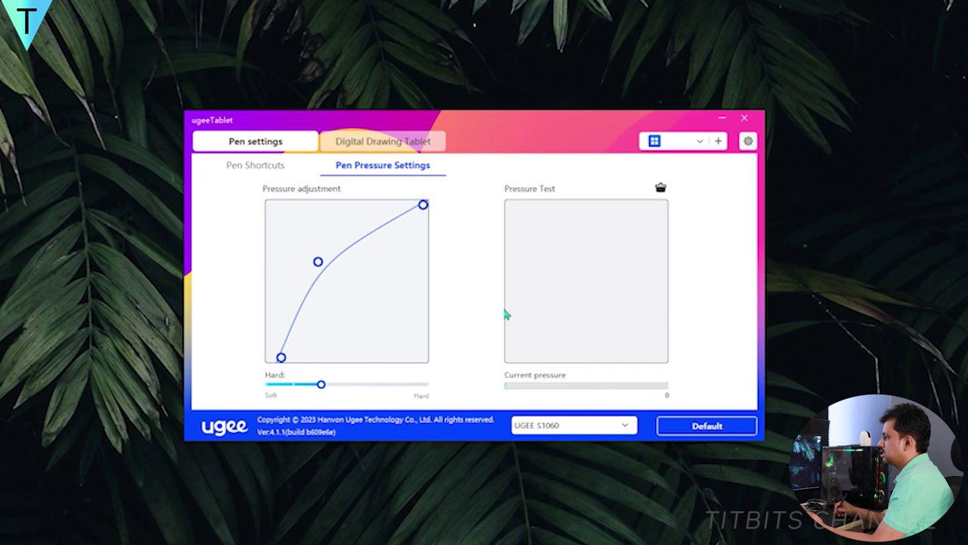
pyautogui.moveTo(530, 321); pyautogui.dragTo(546, 289)
pyautogui.moveTo(552, 310); pyautogui.dragTo(605, 260)
pyautogui.moveTo(605, 312)
pyautogui.mouseDown()
pyautogui.moveTo(616, 280)
pyautogui.moveTo(635, 278)
pyautogui.mouseUp()
pyautogui.click(565, 346)
pyautogui.moveTo(583, 350)
pyautogui.mouseDown()
pyautogui.moveTo(594, 347)
pyautogui.moveTo(600, 313)
pyautogui.moveTo(539, 322)
pyautogui.moveTo(597, 333)
pyautogui.moveTo(587, 252)
pyautogui.mouseUp()
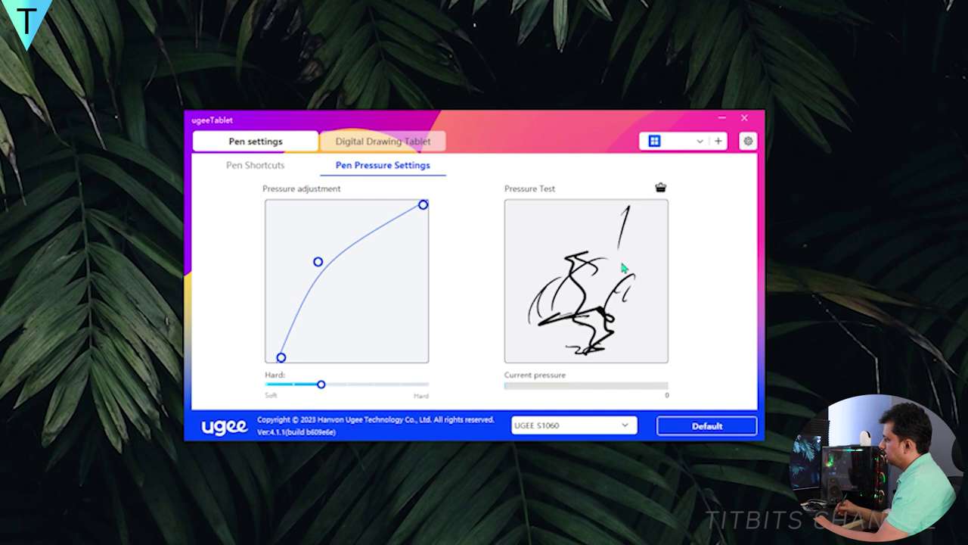
pyautogui.moveTo(643, 219); pyautogui.dragTo(634, 264)
pyautogui.moveTo(599, 212)
pyautogui.mouseDown()
pyautogui.moveTo(546, 280)
pyautogui.moveTo(516, 352)
pyautogui.mouseUp()
pyautogui.moveTo(562, 297)
pyautogui.mouseDown()
pyautogui.moveTo(534, 253)
pyautogui.moveTo(588, 309)
pyautogui.moveTo(584, 276)
pyautogui.moveTo(638, 318)
pyautogui.moveTo(666, 235)
pyautogui.mouseUp()
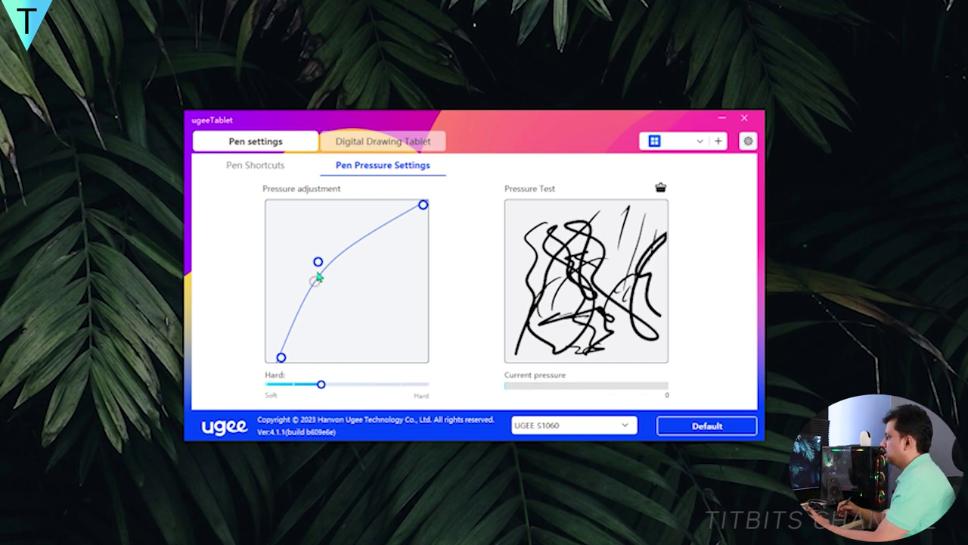
# Restore the pen pressure settings to their defaults and close the tablet driver settings
pyautogui.click(722, 427)
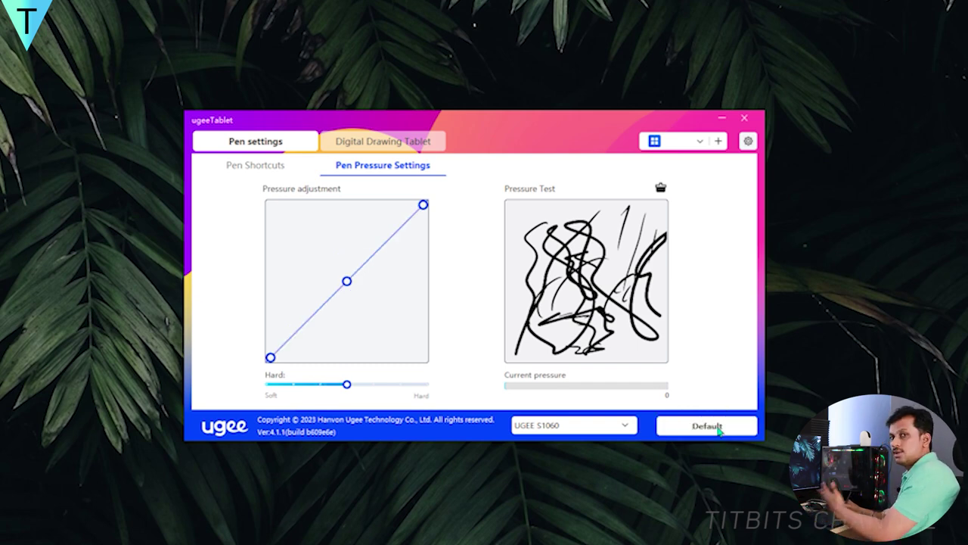
pyautogui.click(744, 119)
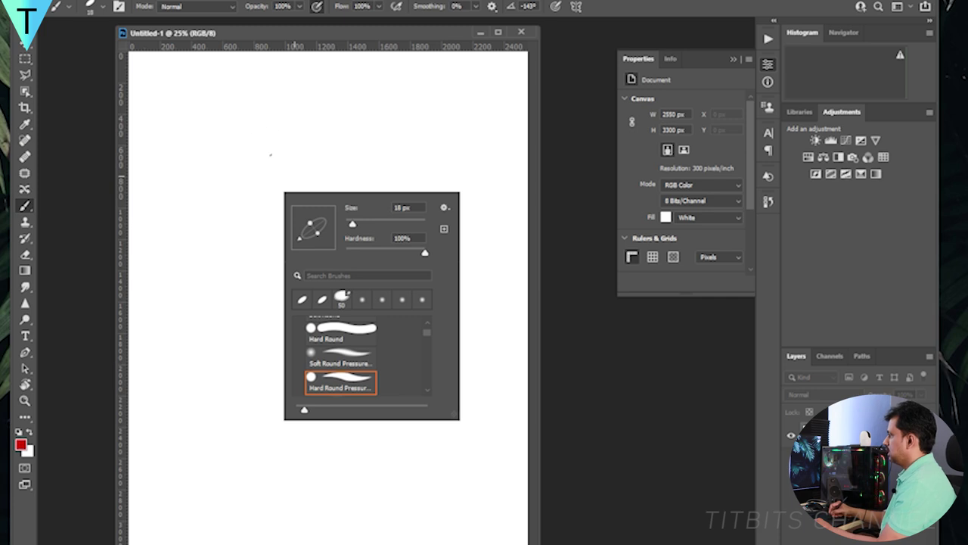
# In Photoshop, choose the Hard Round Pressure brush at 18 px and flatten its tip into a slightly tilted ellipse
pyautogui.rightClick(255, 157)
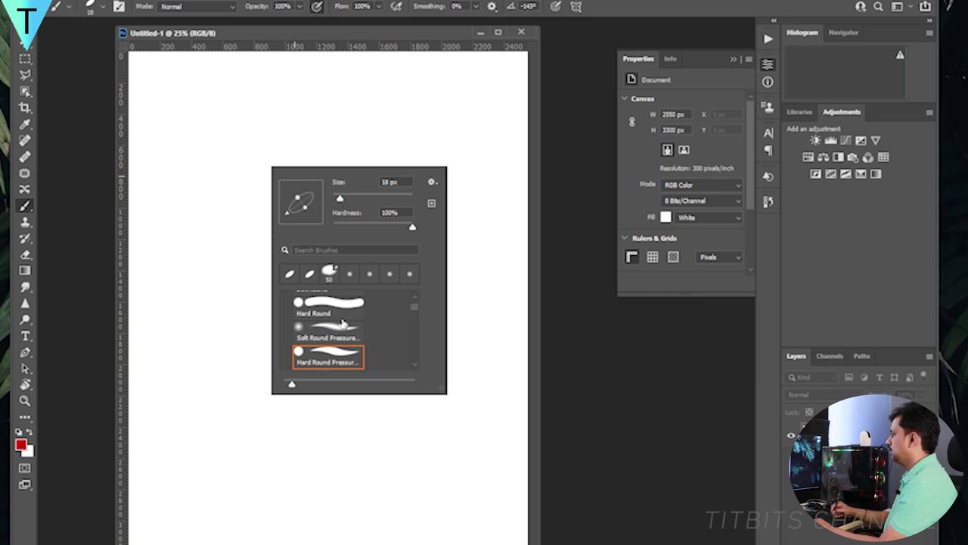
pyautogui.click(327, 363)
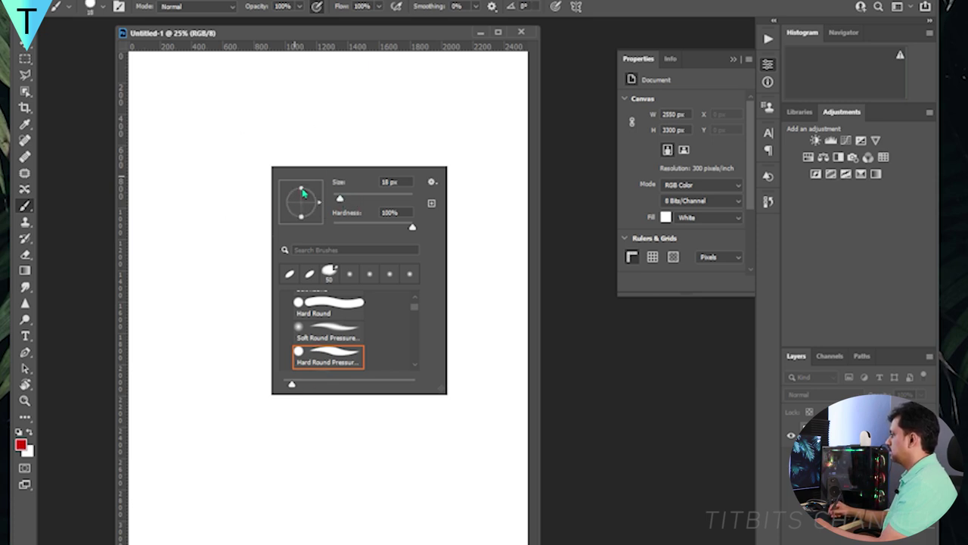
pyautogui.moveTo(301, 196)
pyautogui.mouseDown()
pyautogui.moveTo(291, 214)
pyautogui.moveTo(320, 212)
pyautogui.mouseUp()
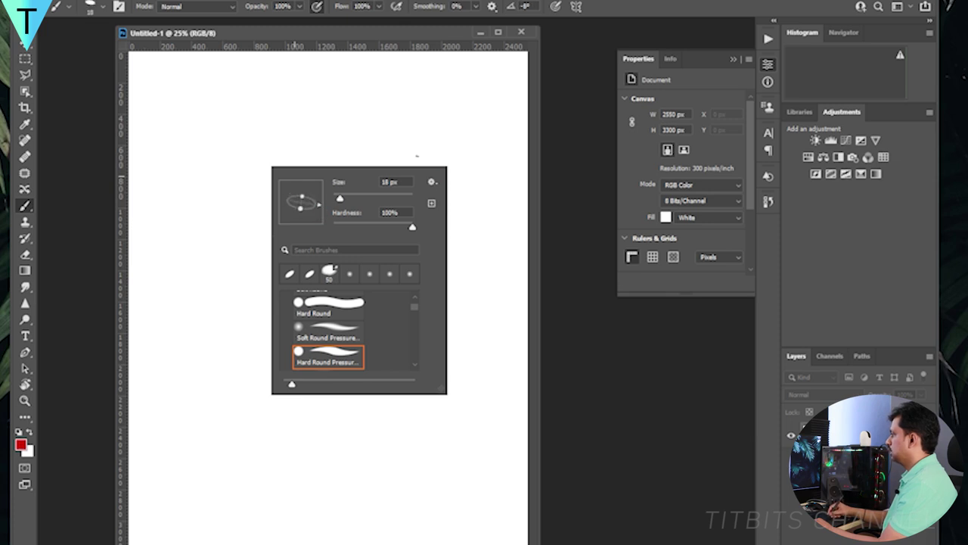
# Draw several long, wavy red strokes on the canvas, varying the pen pressure to change their thickness
pyautogui.moveTo(213, 199); pyautogui.dragTo(265, 145)
pyautogui.moveTo(224, 281)
pyautogui.mouseDown()
pyautogui.moveTo(225, 254)
pyautogui.moveTo(397, 150)
pyautogui.mouseUp()
pyautogui.moveTo(267, 341)
pyautogui.mouseDown()
pyautogui.moveTo(330, 261)
pyautogui.moveTo(396, 212)
pyautogui.mouseUp()
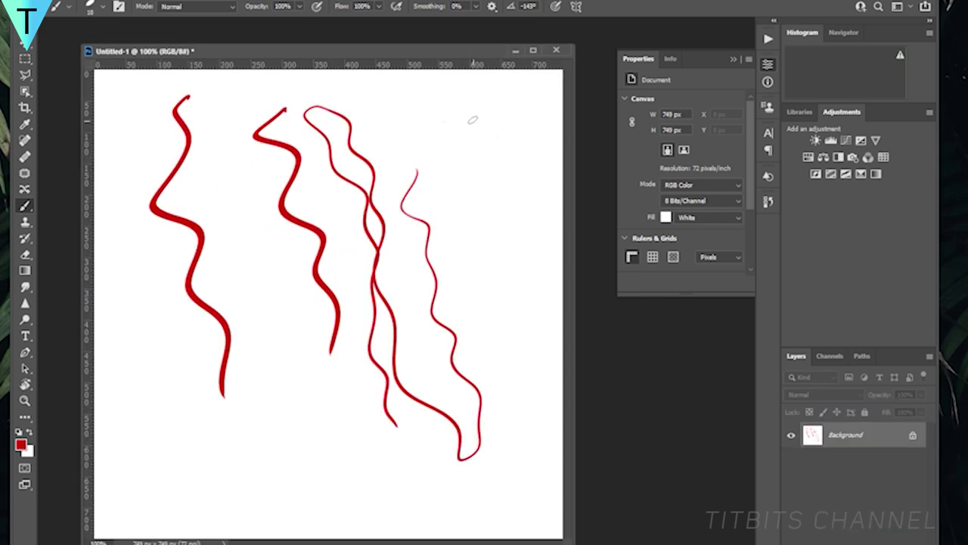
pyautogui.moveTo(477, 118)
pyautogui.mouseDown()
pyautogui.moveTo(465, 218)
pyautogui.moveTo(490, 308)
pyautogui.mouseUp()
pyautogui.moveTo(427, 104)
pyautogui.mouseDown()
pyautogui.moveTo(415, 156)
pyautogui.moveTo(475, 272)
pyautogui.moveTo(503, 369)
pyautogui.moveTo(520, 495)
pyautogui.moveTo(514, 522)
pyautogui.mouseUp()
pyautogui.moveTo(242, 99)
pyautogui.mouseDown()
pyautogui.moveTo(279, 340)
pyautogui.moveTo(339, 447)
pyautogui.mouseUp()
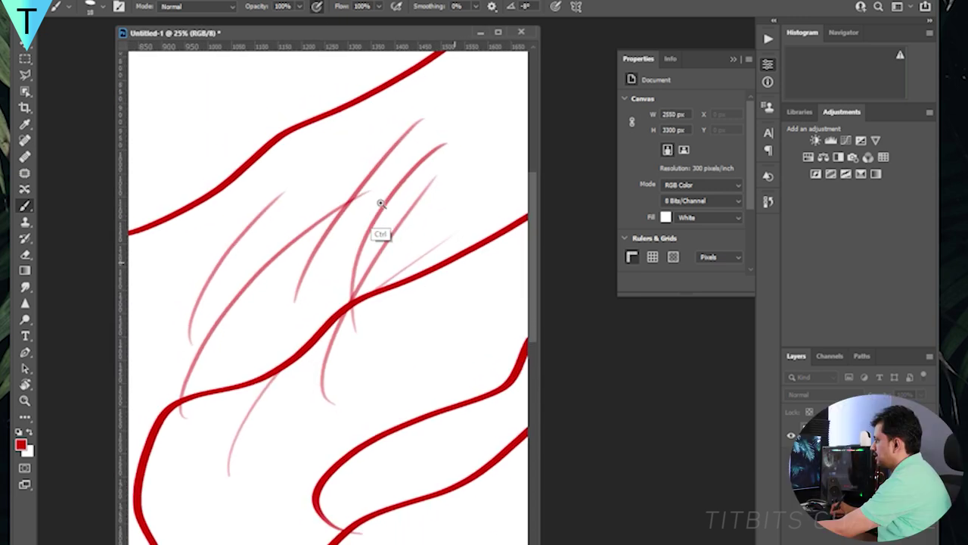
# Add two thin, fully opaque curved strokes, one on each side of the thick upper-left line
pyautogui.scroll(2, 367, 242)
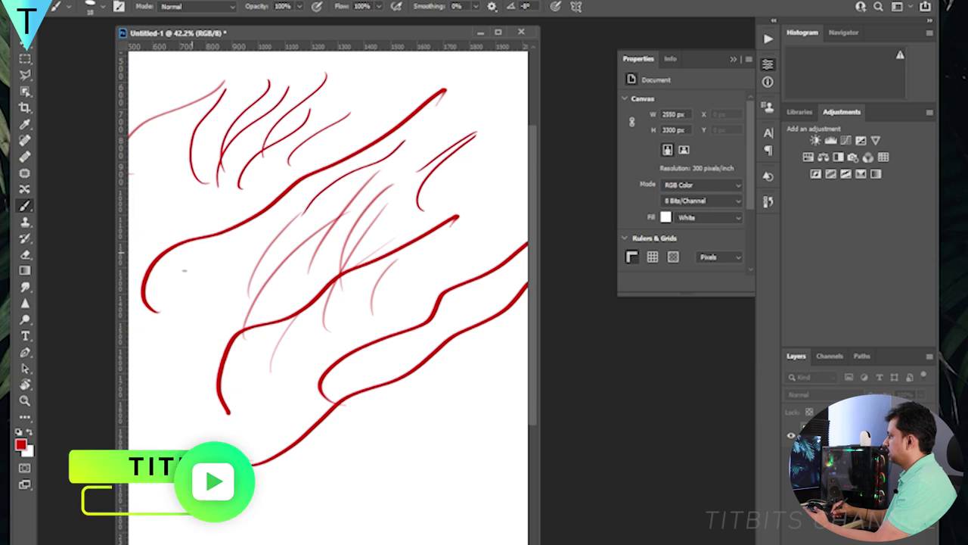
pyautogui.moveTo(161, 225); pyautogui.dragTo(261, 175)
pyautogui.moveTo(191, 303); pyautogui.dragTo(265, 216)
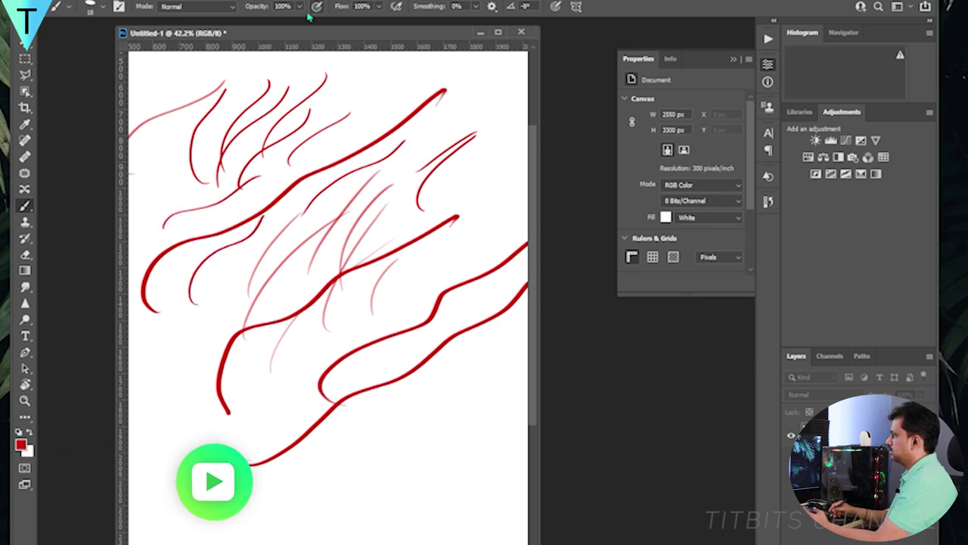
# With pen pressure controlling opacity, draw faint hatching near the upper thick line and a long, heavy wavy stroke down the canvas
pyautogui.moveTo(339, 153); pyautogui.dragTo(388, 99)
pyautogui.moveTo(315, 155); pyautogui.dragTo(392, 100)
pyautogui.moveTo(356, 135)
pyautogui.mouseDown()
pyautogui.moveTo(390, 108)
pyautogui.moveTo(387, 118)
pyautogui.moveTo(413, 108)
pyautogui.moveTo(381, 82)
pyautogui.moveTo(442, 69)
pyautogui.moveTo(431, 171)
pyautogui.moveTo(450, 475)
pyautogui.mouseUp()
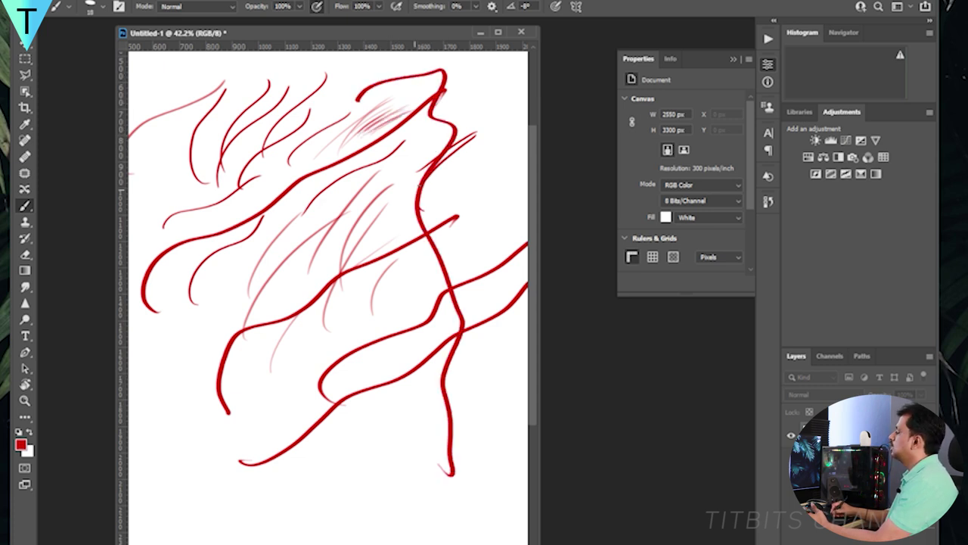
# Enlarge the brush size to about 47 px
pyautogui.rightClick(438, 196)
pyautogui.moveTo(440, 218); pyautogui.dragTo(450, 223)
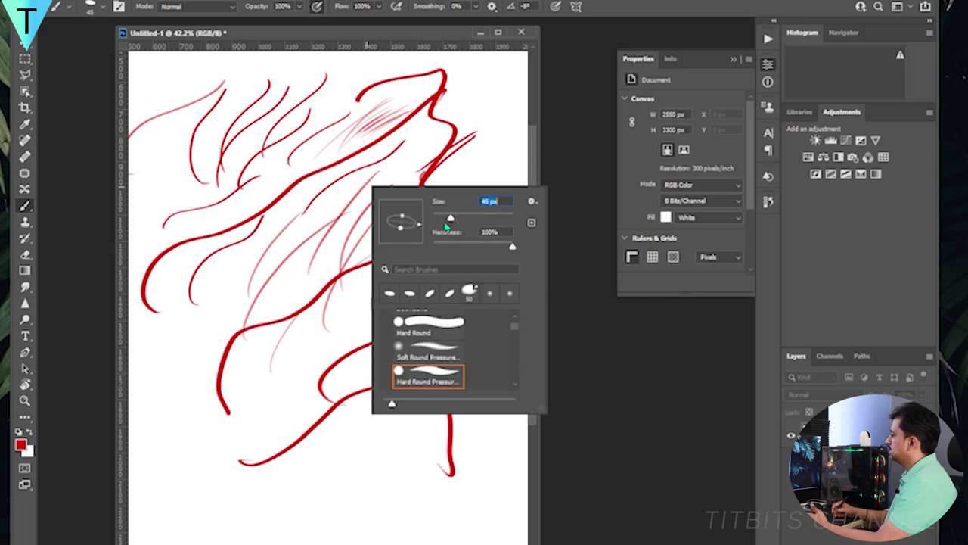
pyautogui.press('Return')
# Draw short, light curved strokes and two long strokes growing from faint to heavy in the blank area above the existing lines
pyautogui.scroll(5, 529, 95)
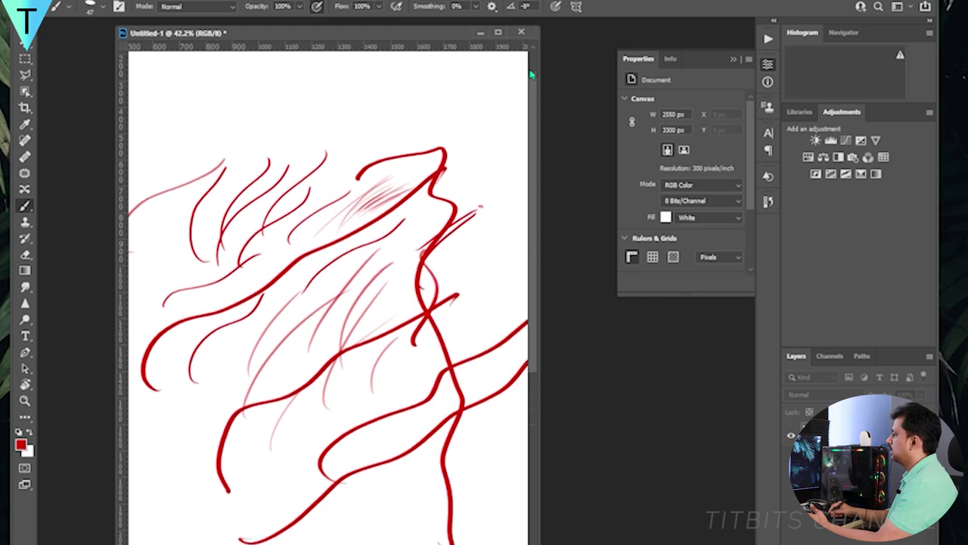
pyautogui.moveTo(255, 139)
pyautogui.mouseDown()
pyautogui.moveTo(367, 118)
pyautogui.moveTo(318, 112)
pyautogui.mouseUp()
pyautogui.moveTo(301, 175); pyautogui.dragTo(334, 121)
pyautogui.moveTo(309, 176)
pyautogui.mouseDown()
pyautogui.moveTo(353, 120)
pyautogui.moveTo(363, 125)
pyautogui.mouseUp()
pyautogui.moveTo(345, 167)
pyautogui.mouseDown()
pyautogui.moveTo(395, 125)
pyautogui.moveTo(416, 135)
pyautogui.moveTo(446, 118)
pyautogui.moveTo(519, 60)
pyautogui.mouseUp()
pyautogui.moveTo(169, 157)
pyautogui.mouseDown()
pyautogui.moveTo(276, 93)
pyautogui.moveTo(339, 78)
pyautogui.moveTo(384, 82)
pyautogui.moveTo(504, 49)
pyautogui.mouseUp()
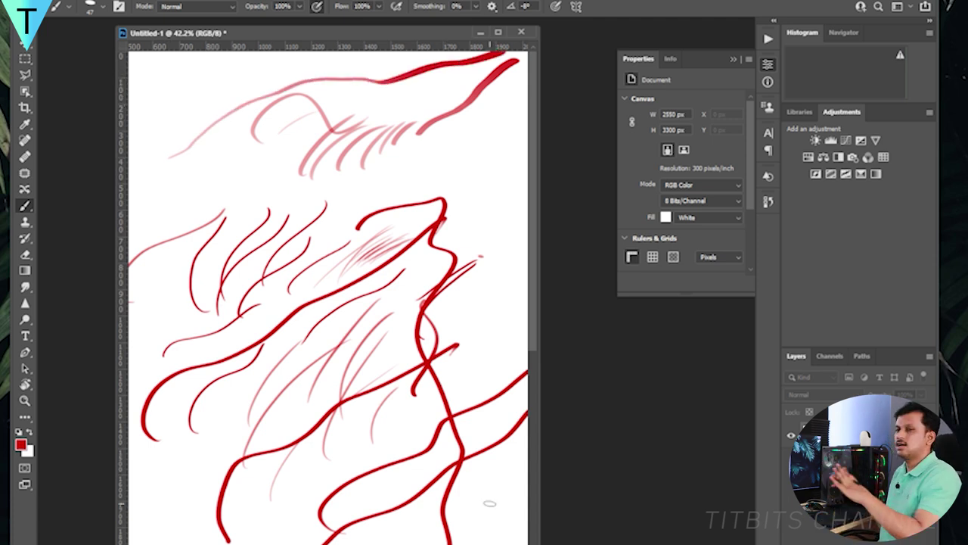